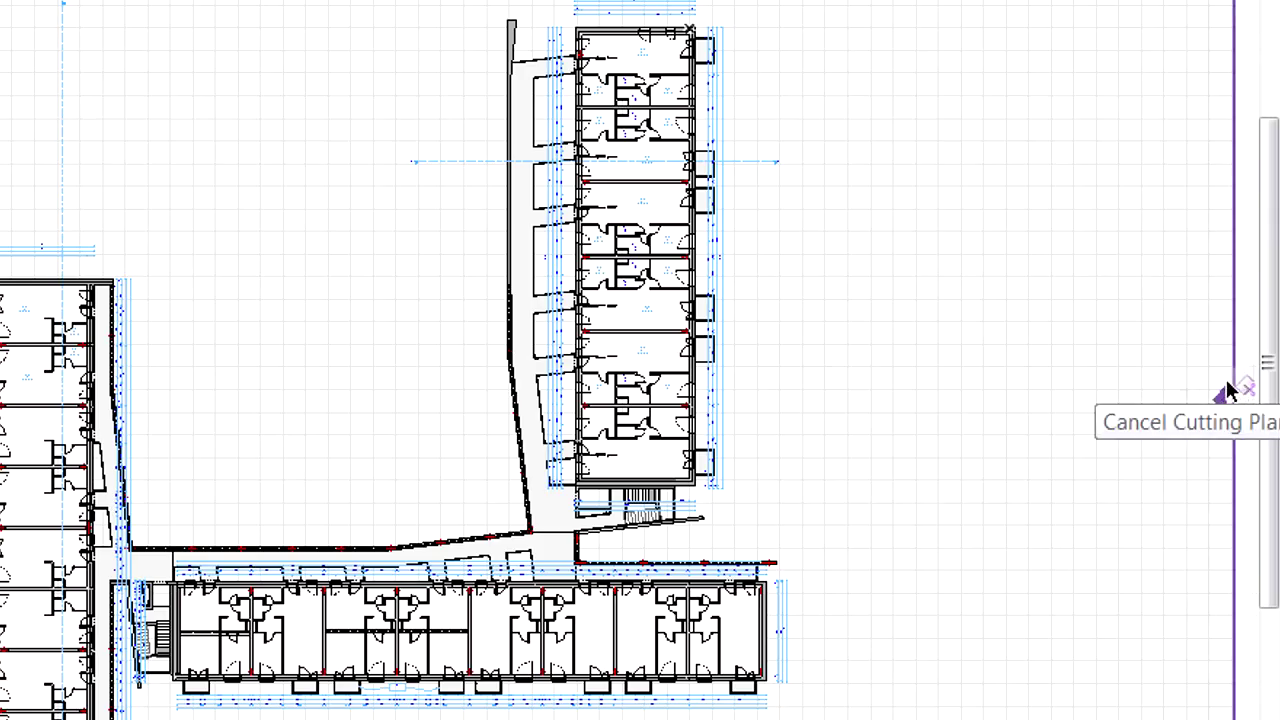
# - Drag a cutting plane in from the plan's right edge to cut through the right wing
pyautogui.moveTo(1245, 383); pyautogui.dragTo(901, 384)
pyautogui.moveTo(733, 395); pyautogui.dragTo(630, 397)
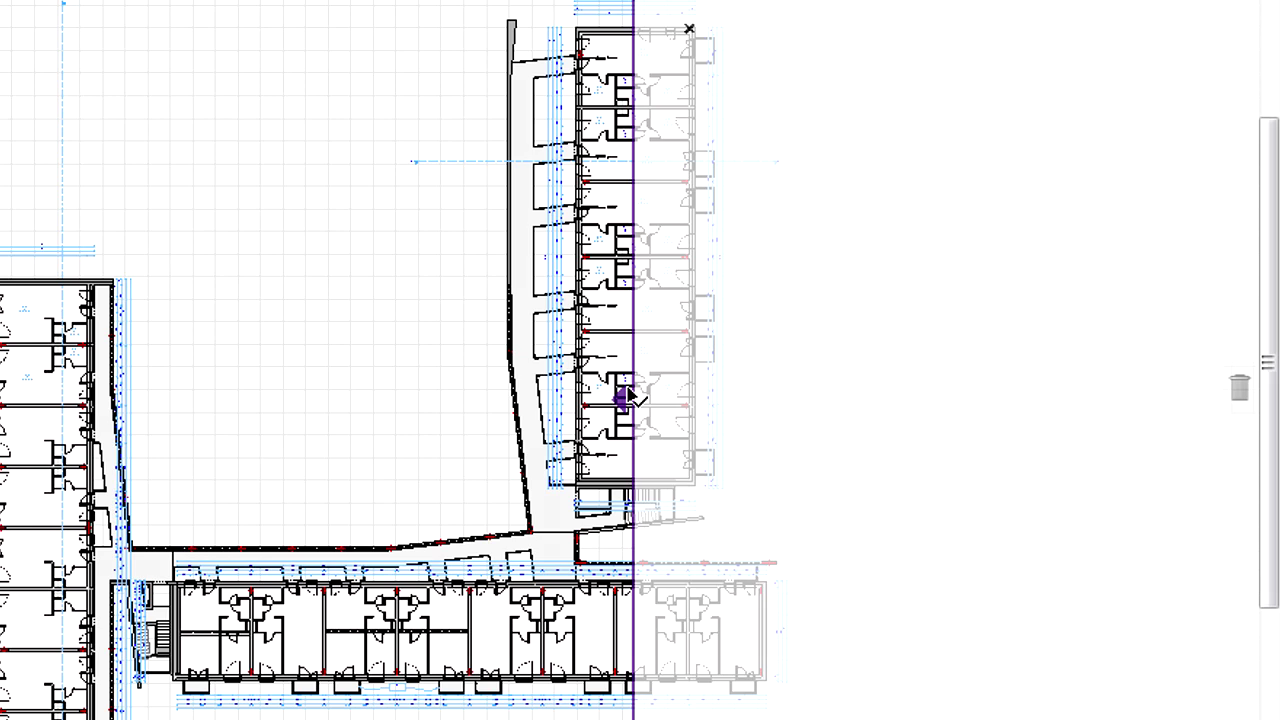
pyautogui.moveTo(628, 397); pyautogui.dragTo(630, 397)
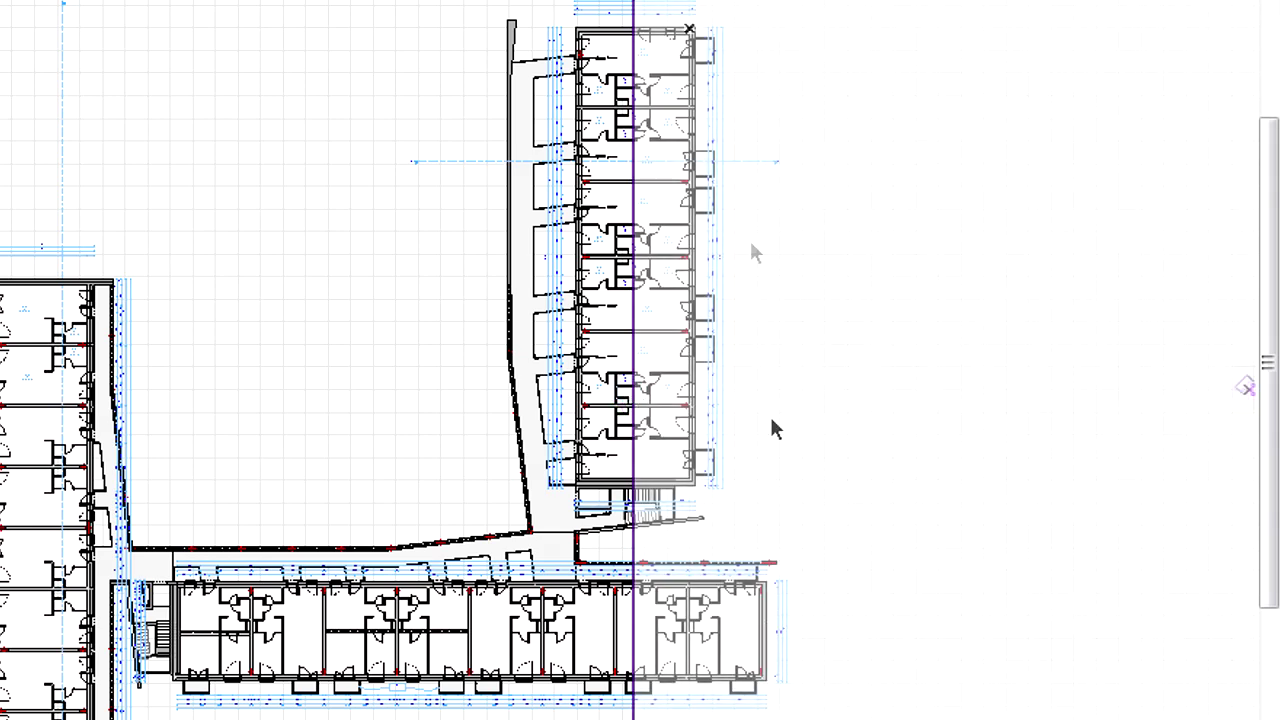
pyautogui.rightClick(836, 104)
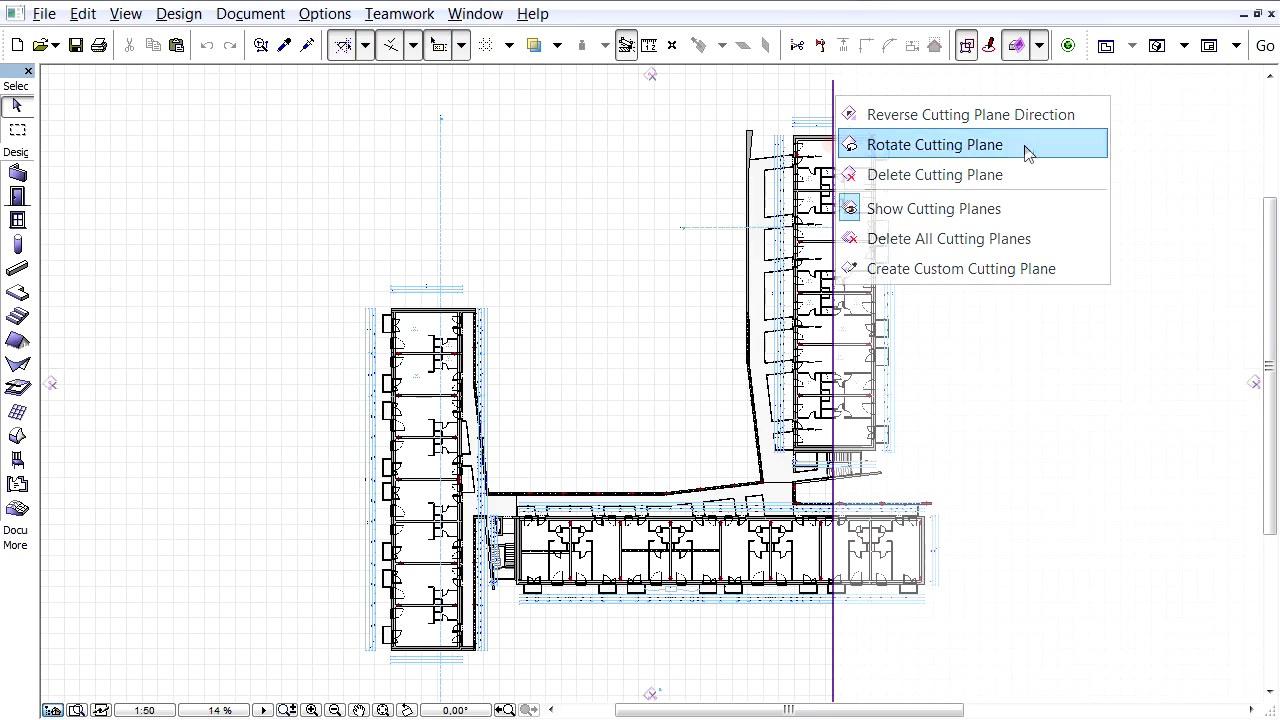
# - Rotate the floor plan's cutting plane to -45° about a centre on the cutting line
pyautogui.click(1009, 139)
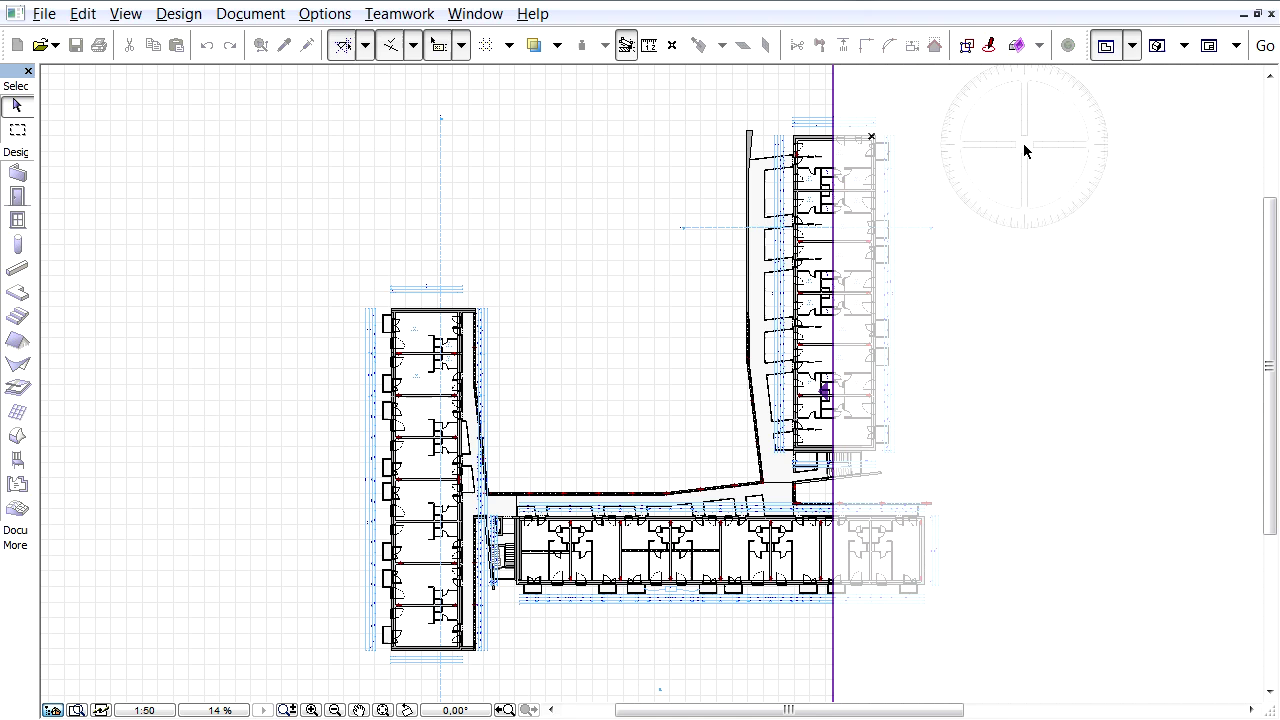
pyautogui.click(836, 102)
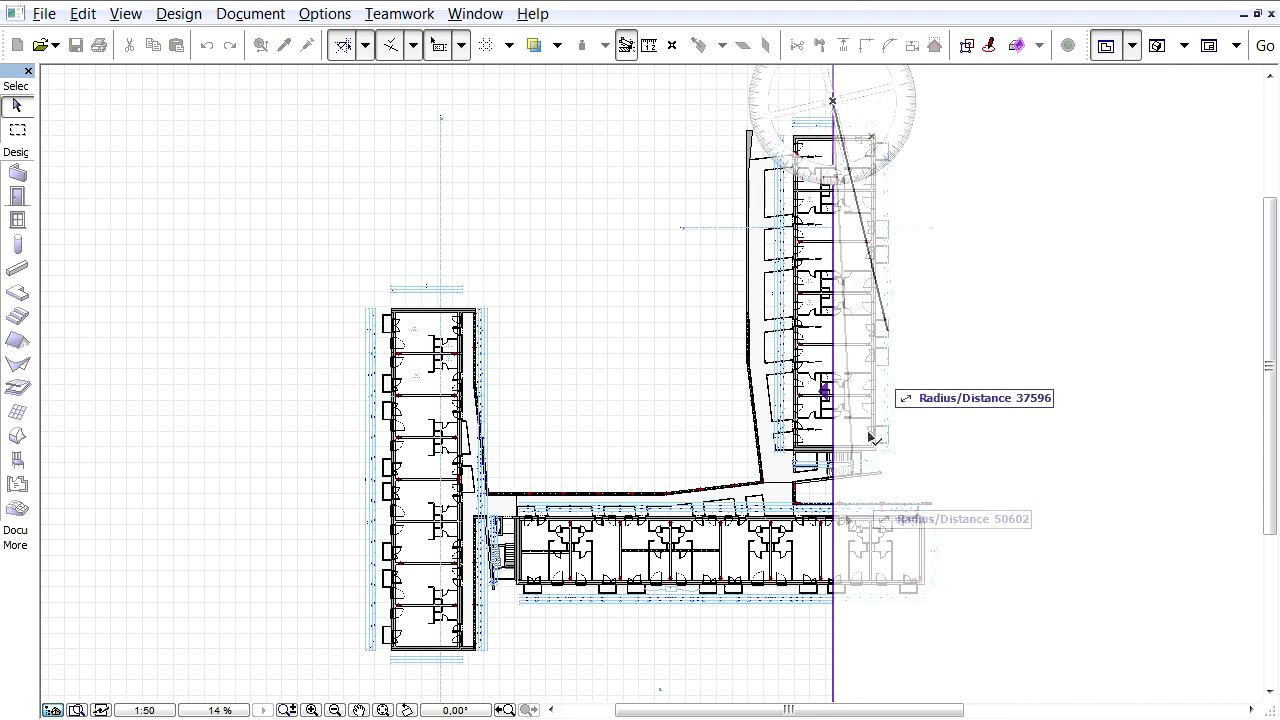
pyautogui.click(833, 670)
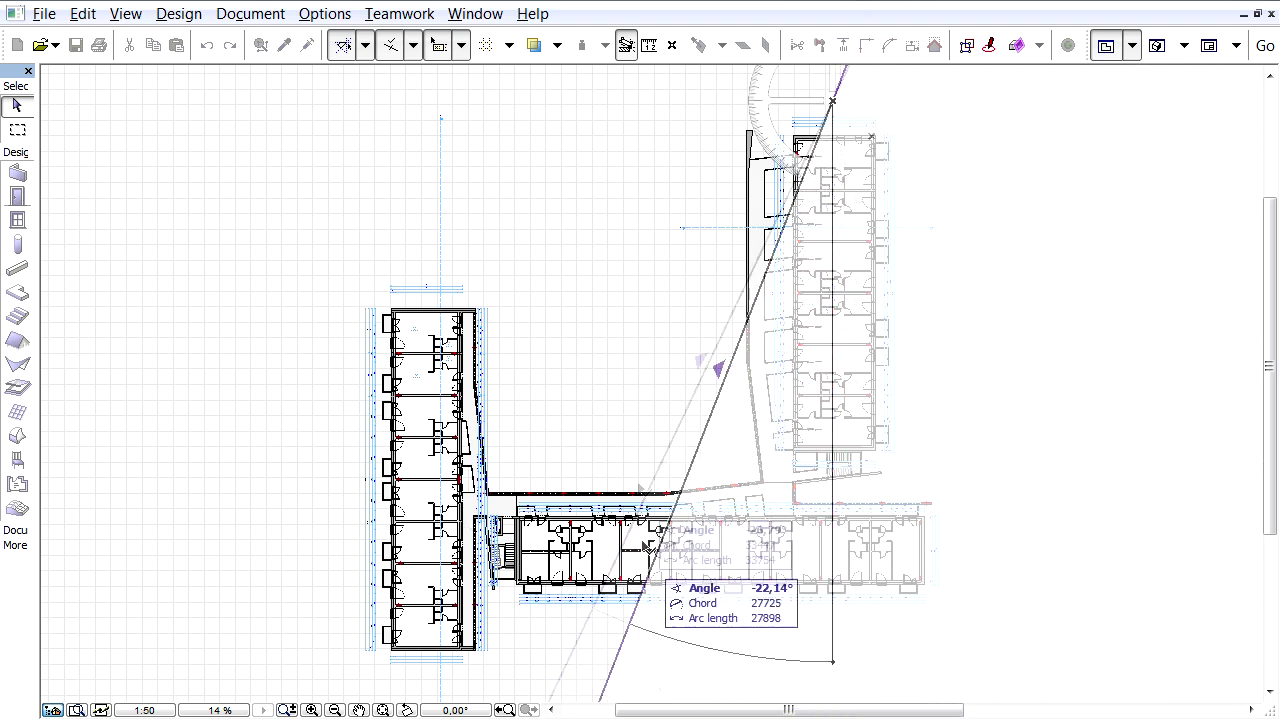
pyautogui.click(659, 276)
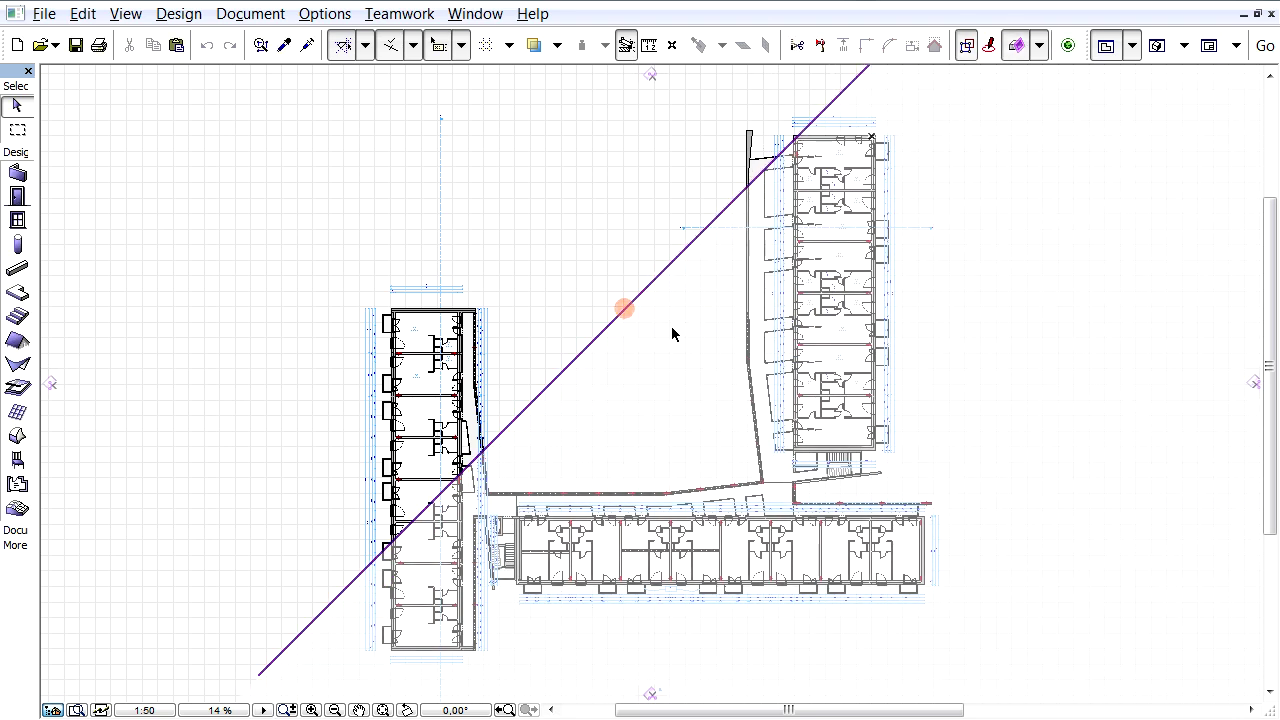
# - Open the section from its section line and cut it with a vertical plane from the right
pyautogui.click(443, 248)
pyautogui.rightClick(452, 244)
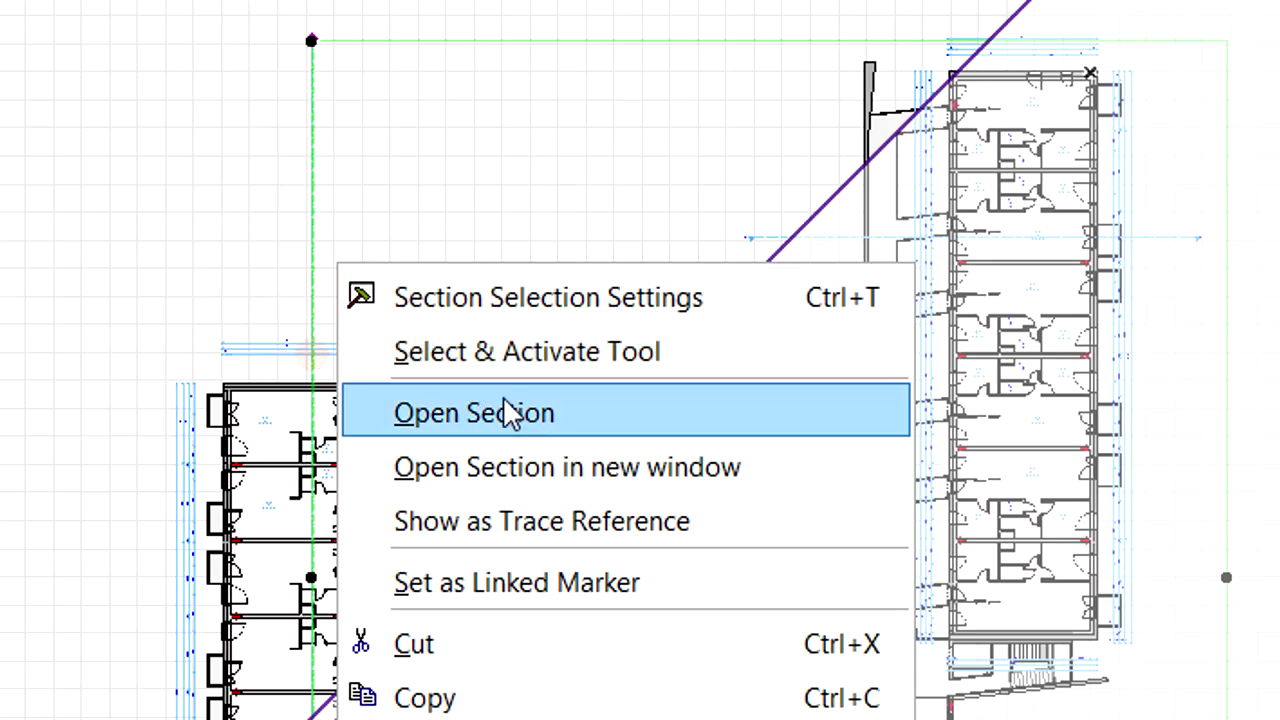
pyautogui.click(505, 413)
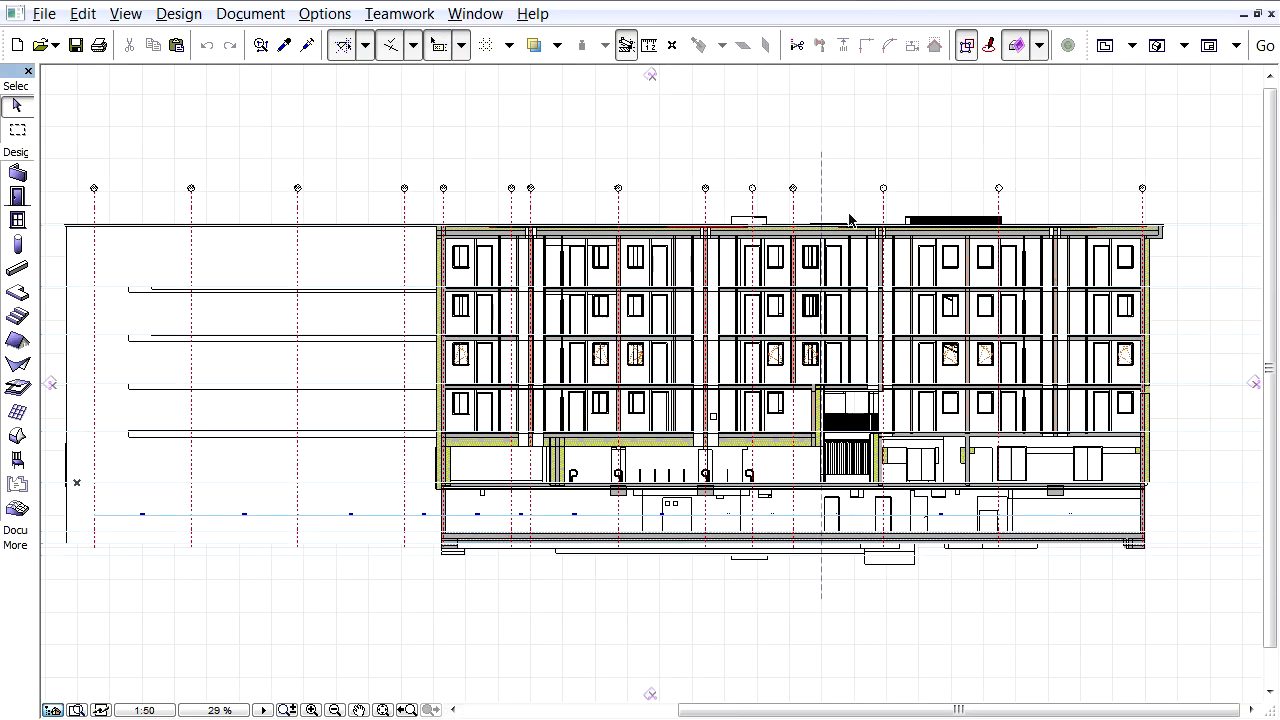
pyautogui.moveTo(1254, 383)
pyautogui.mouseDown()
pyautogui.moveTo(852, 370)
pyautogui.moveTo(728, 344)
pyautogui.mouseUp()
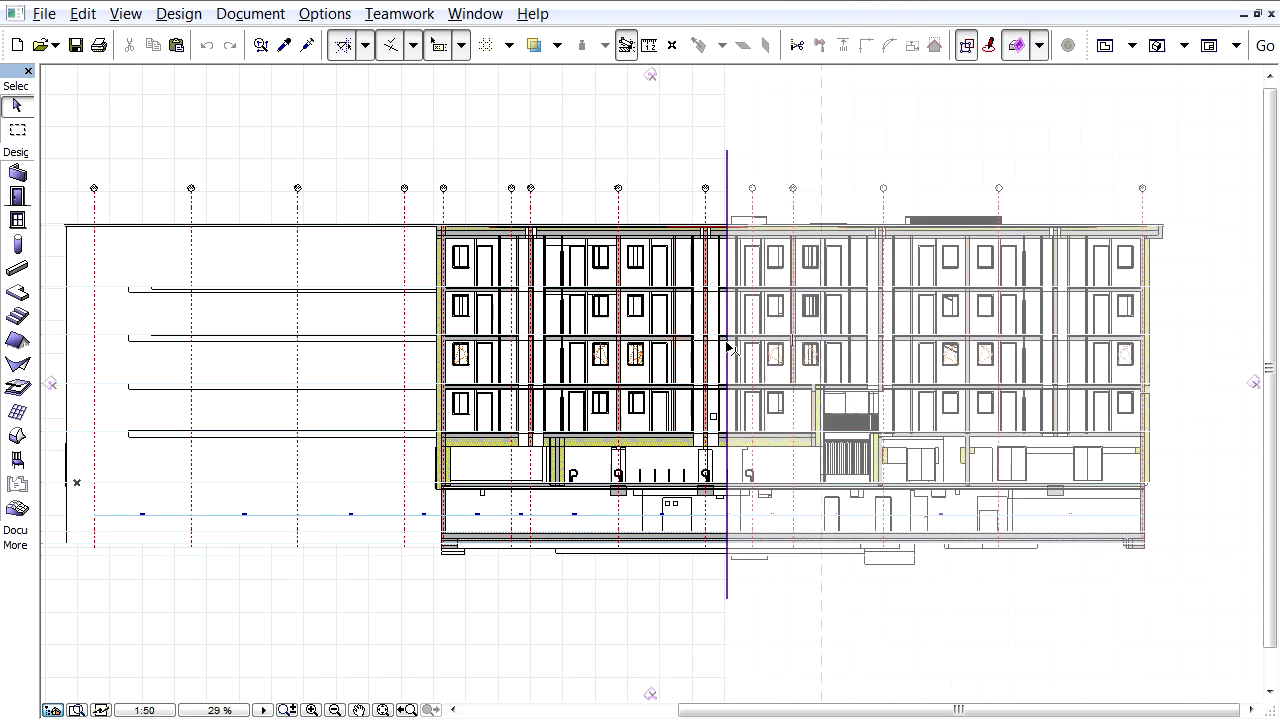
# - Rotate the section's cutting plane to -38.75° around the cutting line's top point
pyautogui.rightClick(730, 164)
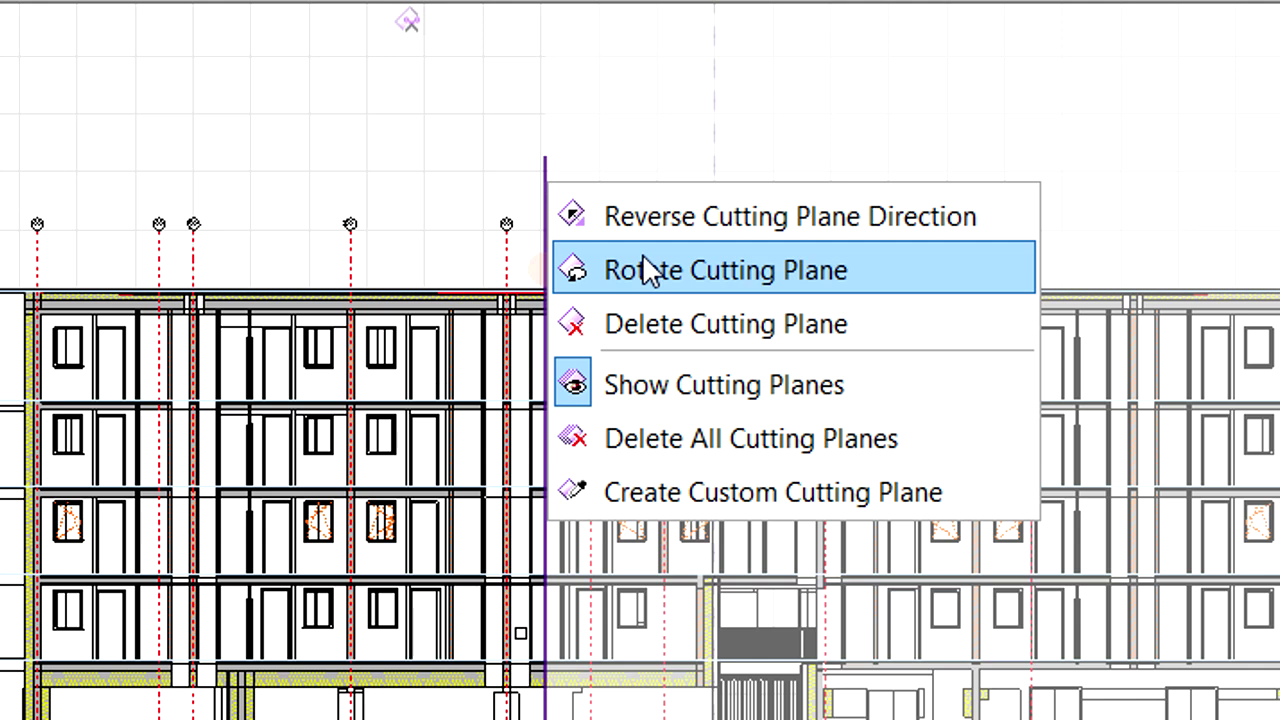
pyautogui.click(645, 270)
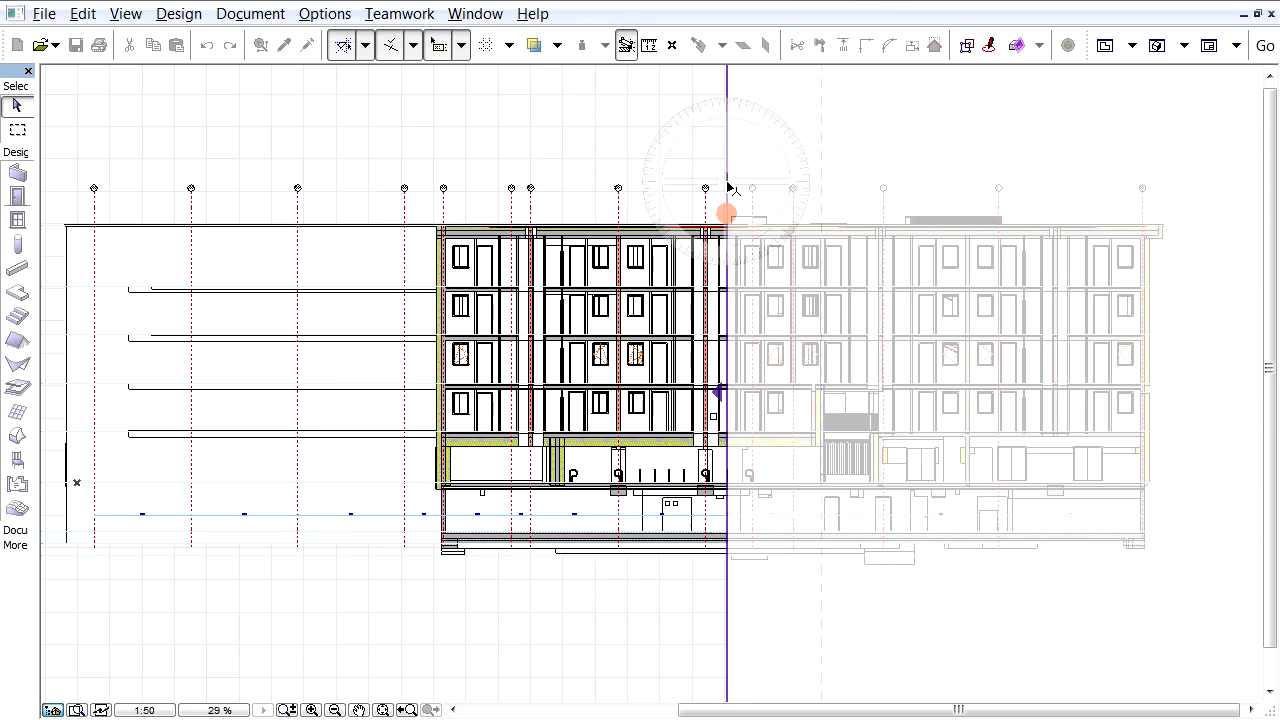
pyautogui.click(727, 184)
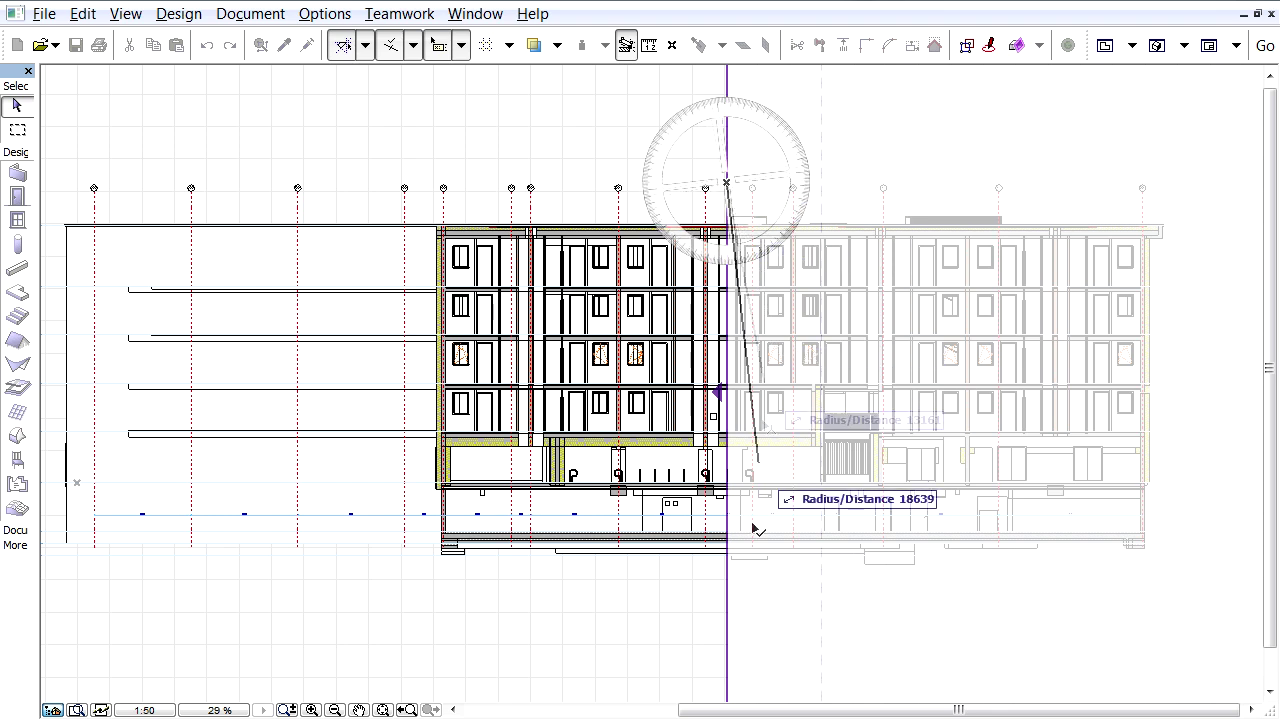
pyautogui.click(732, 595)
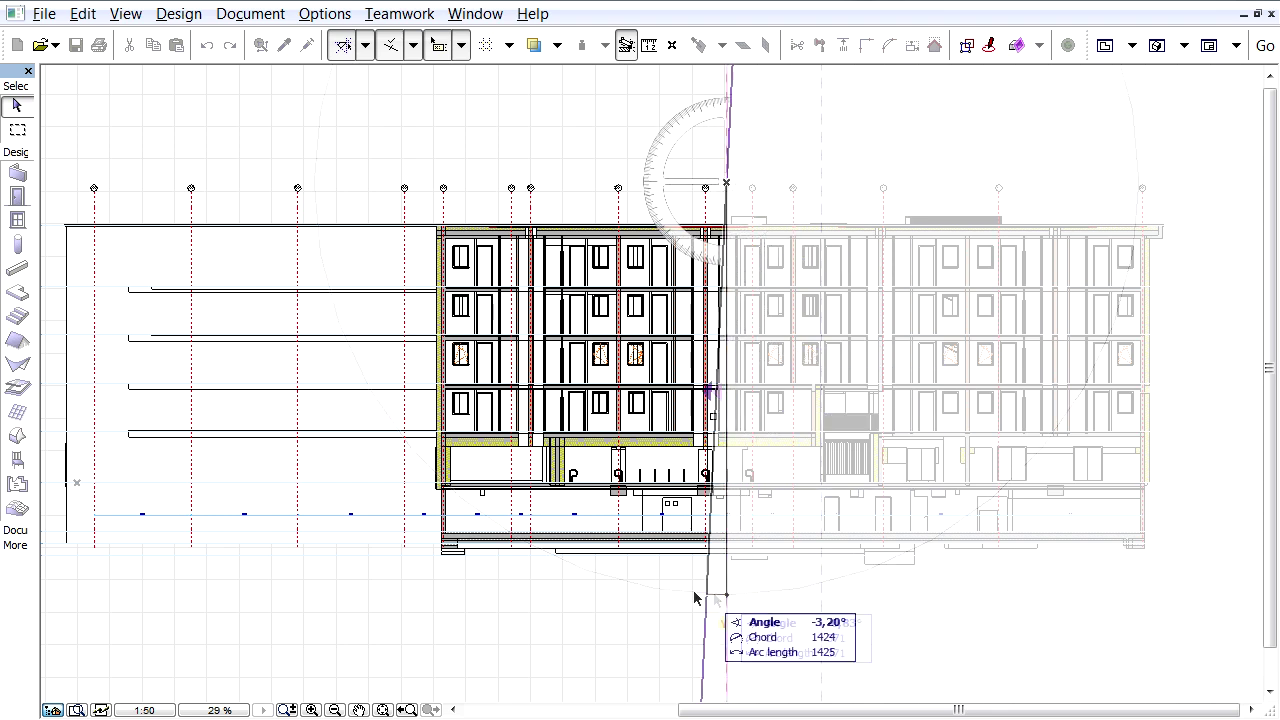
pyautogui.click(413, 577)
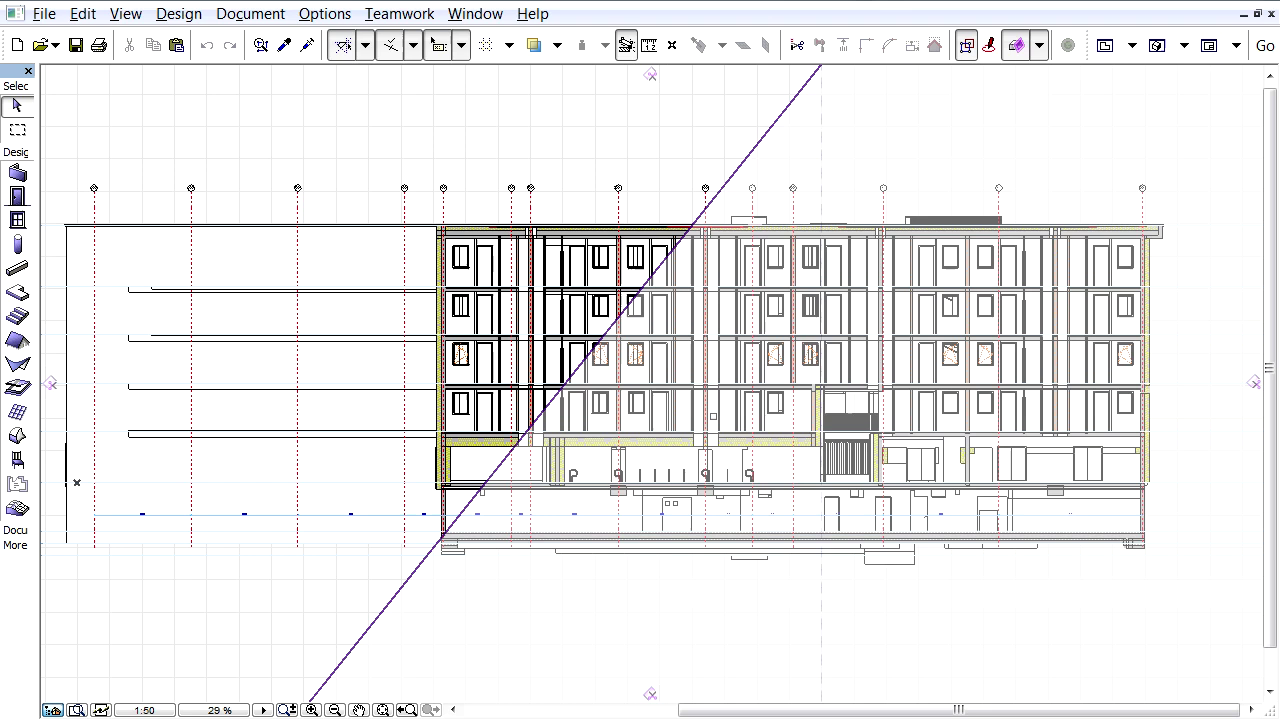
# - Switch to the 3D view with F3 and cut the right wing with a vertical cutting plane
pyautogui.press('F3')
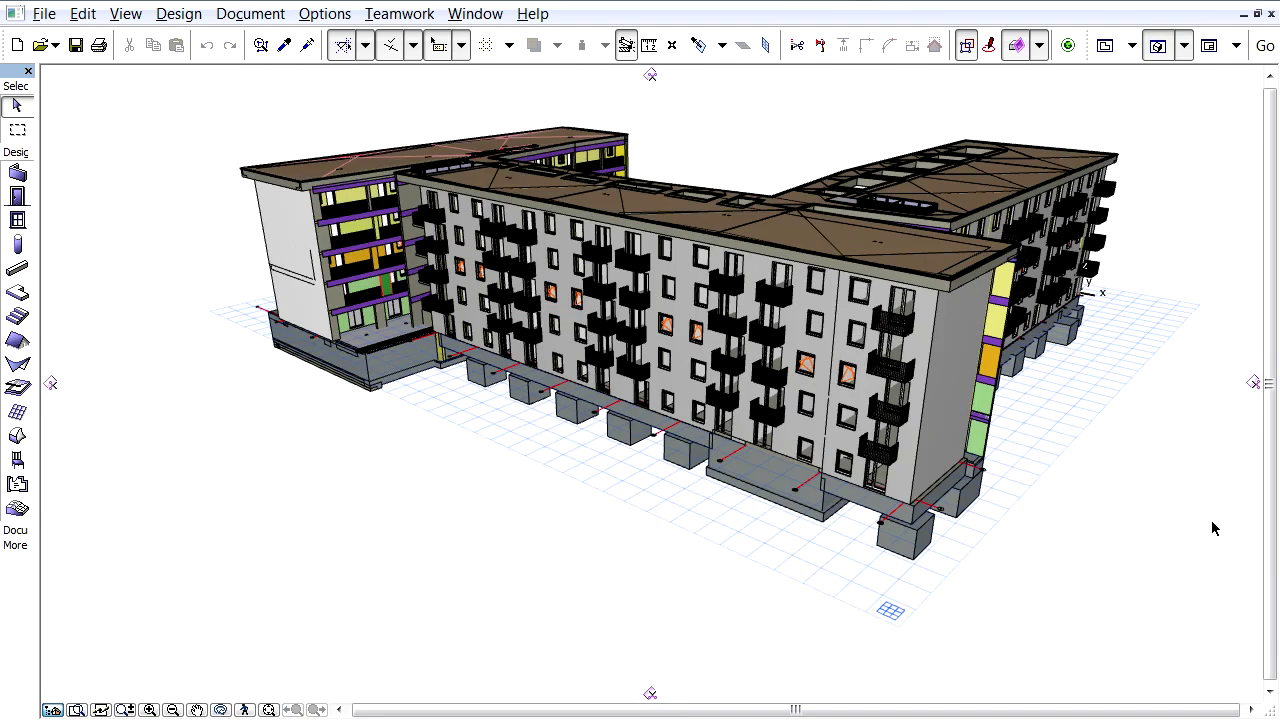
pyautogui.moveTo(1252, 384)
pyautogui.mouseDown()
pyautogui.moveTo(1003, 420)
pyautogui.moveTo(833, 425)
pyautogui.moveTo(768, 455)
pyautogui.moveTo(757, 478)
pyautogui.mouseUp()
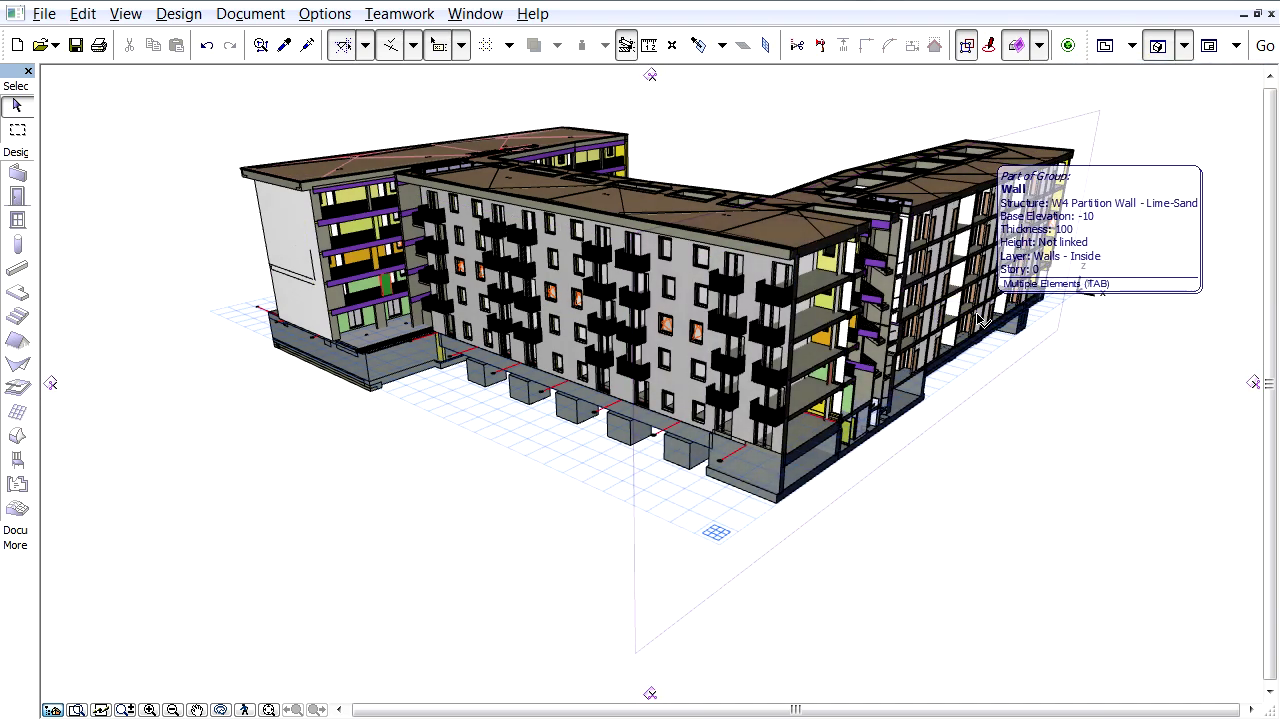
# - Pick the 3D editing plane on the middle wing's long facade
pyautogui.rightClick(468, 632)
pyautogui.moveTo(505, 615)
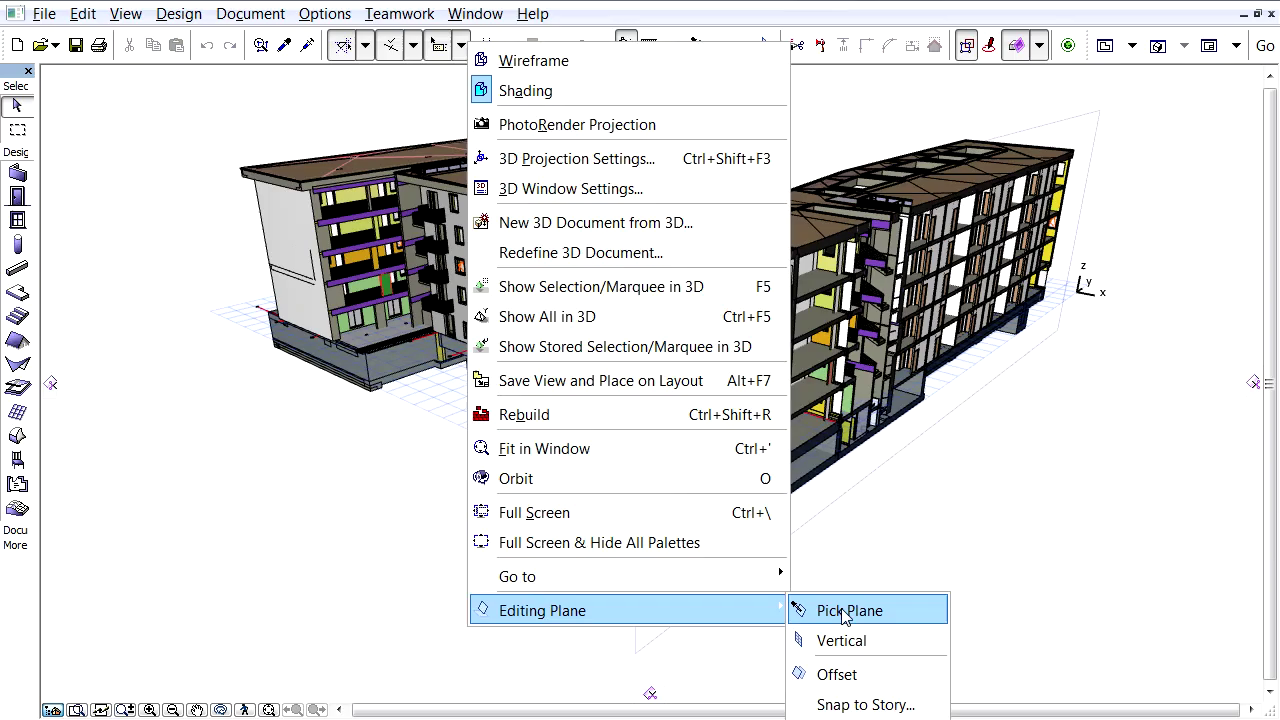
pyautogui.click(929, 512)
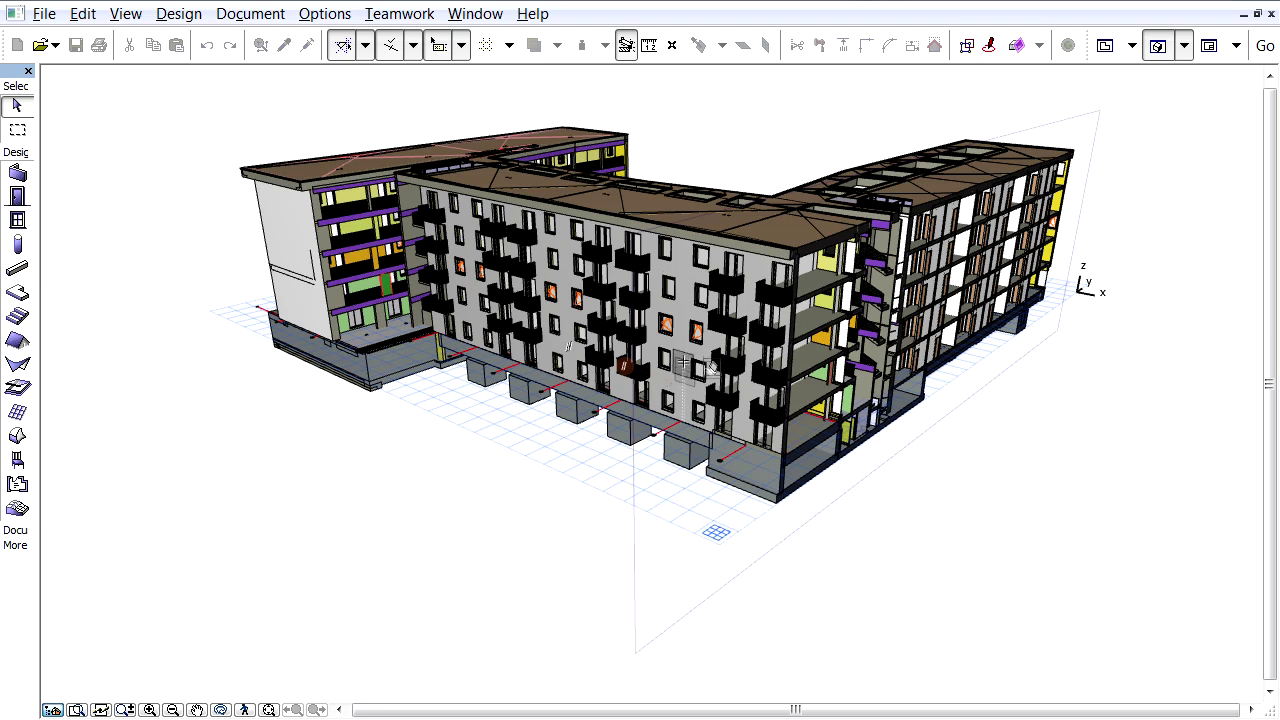
pyautogui.click(684, 360)
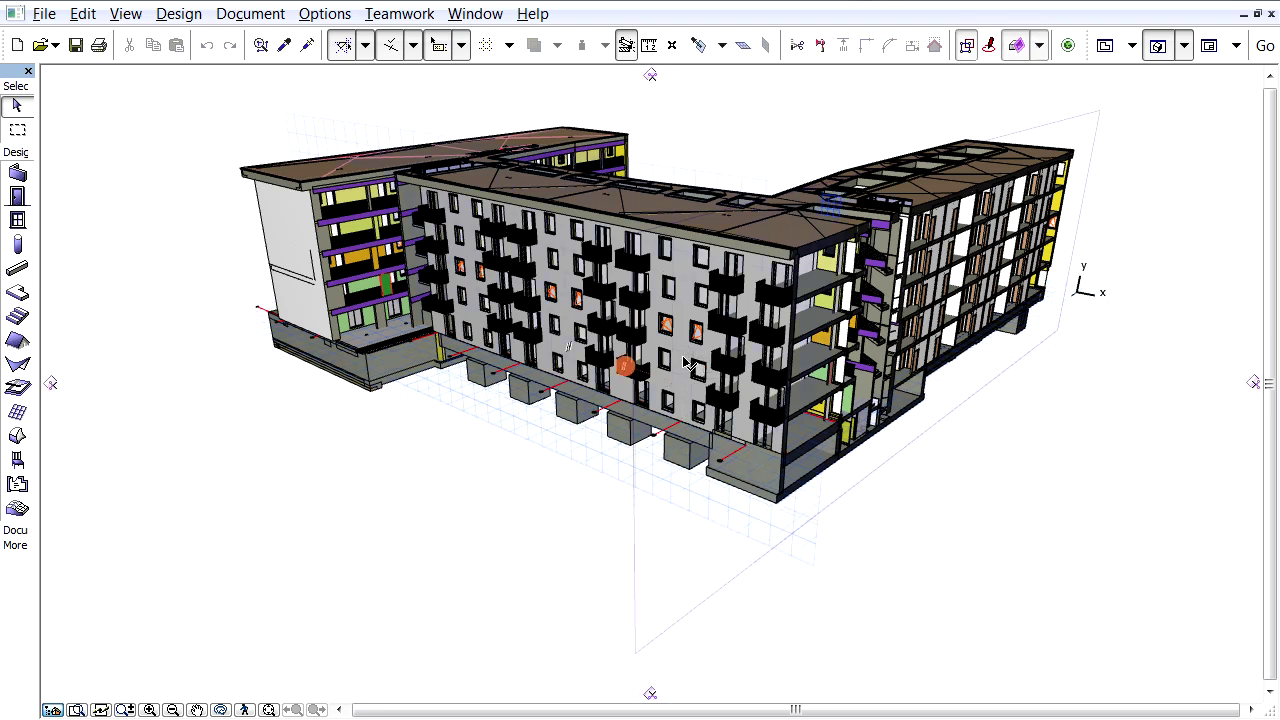
# - Rotate the 3D cutting plane to a slant through the right wing's floors and facade
pyautogui.rightClick(838, 508)
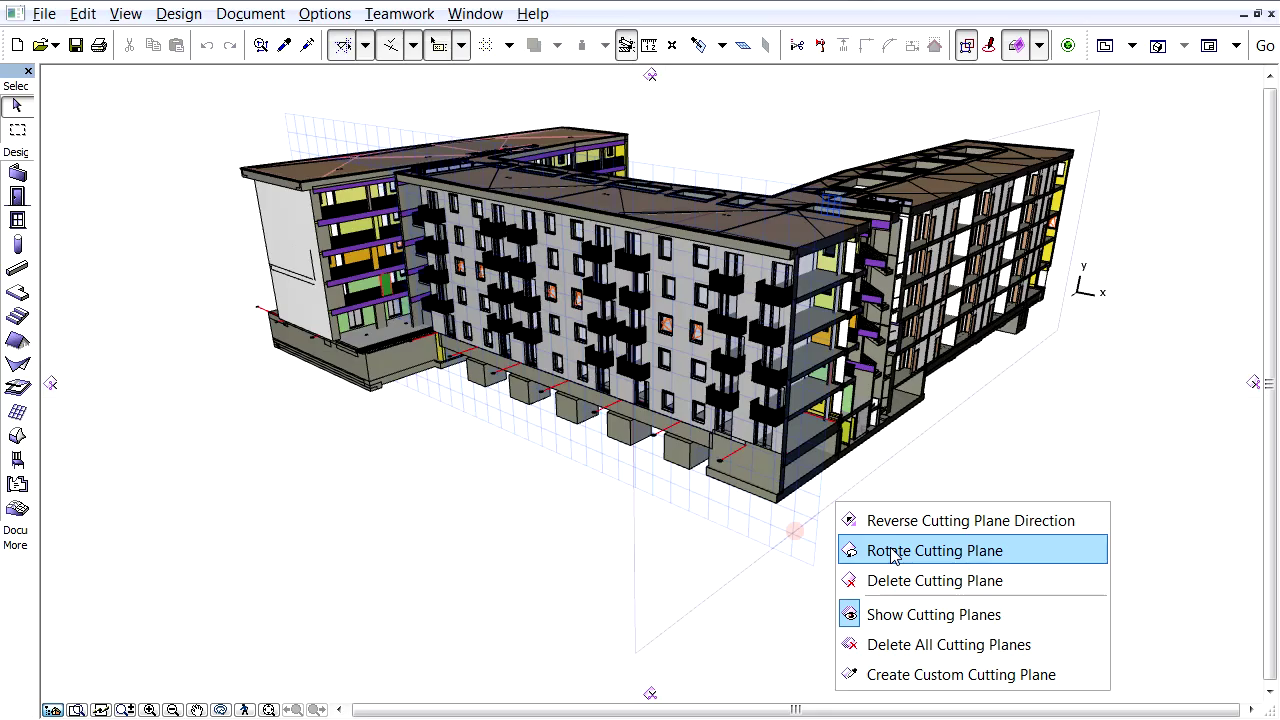
pyautogui.click(797, 407)
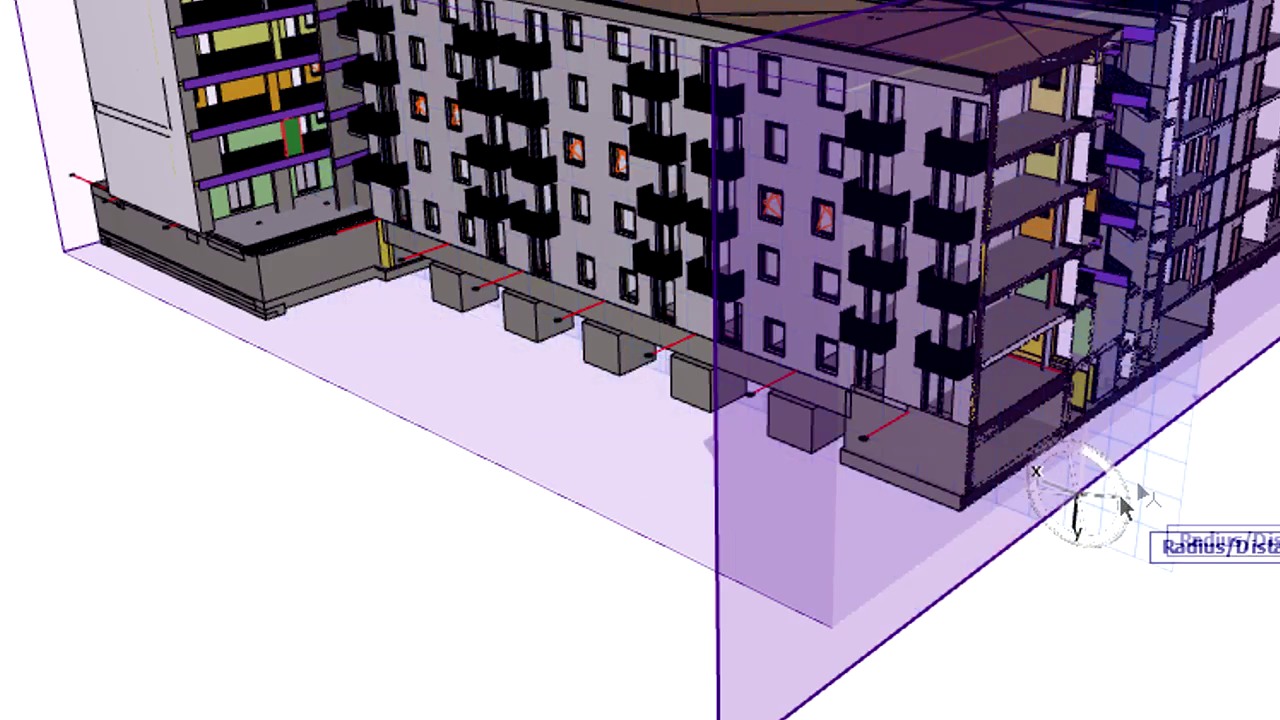
pyautogui.click(846, 495)
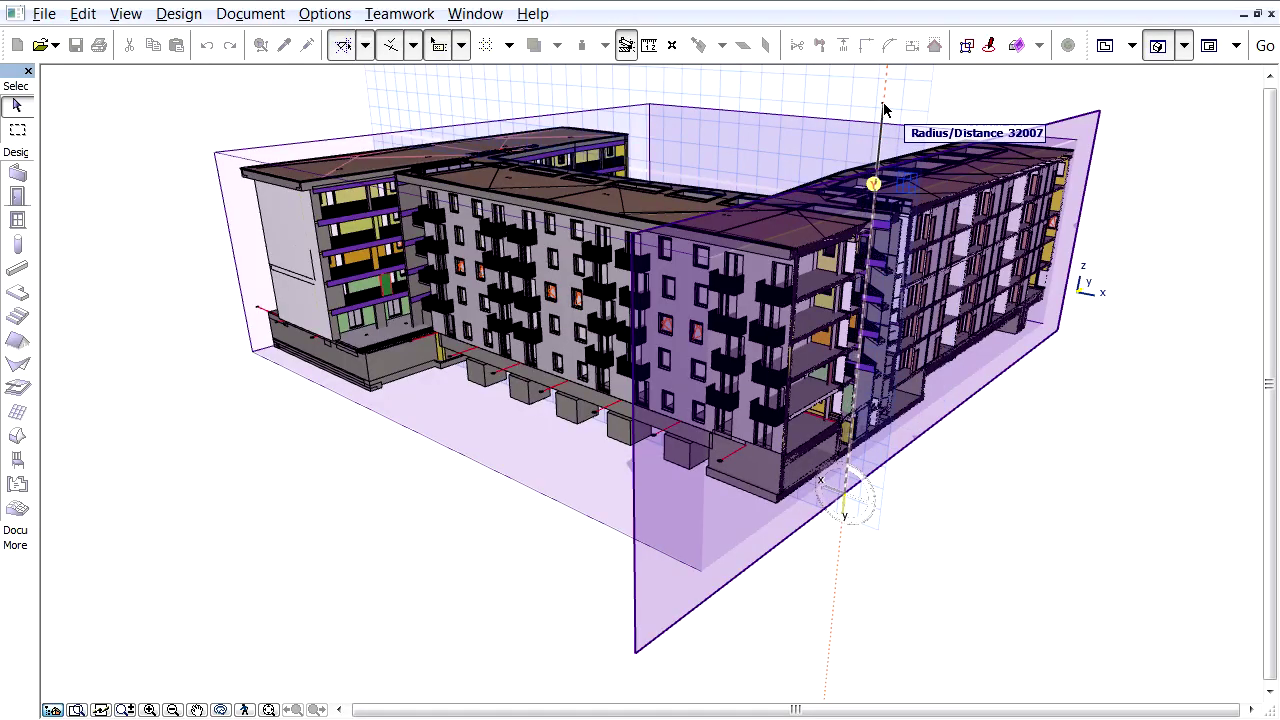
pyautogui.click(883, 108)
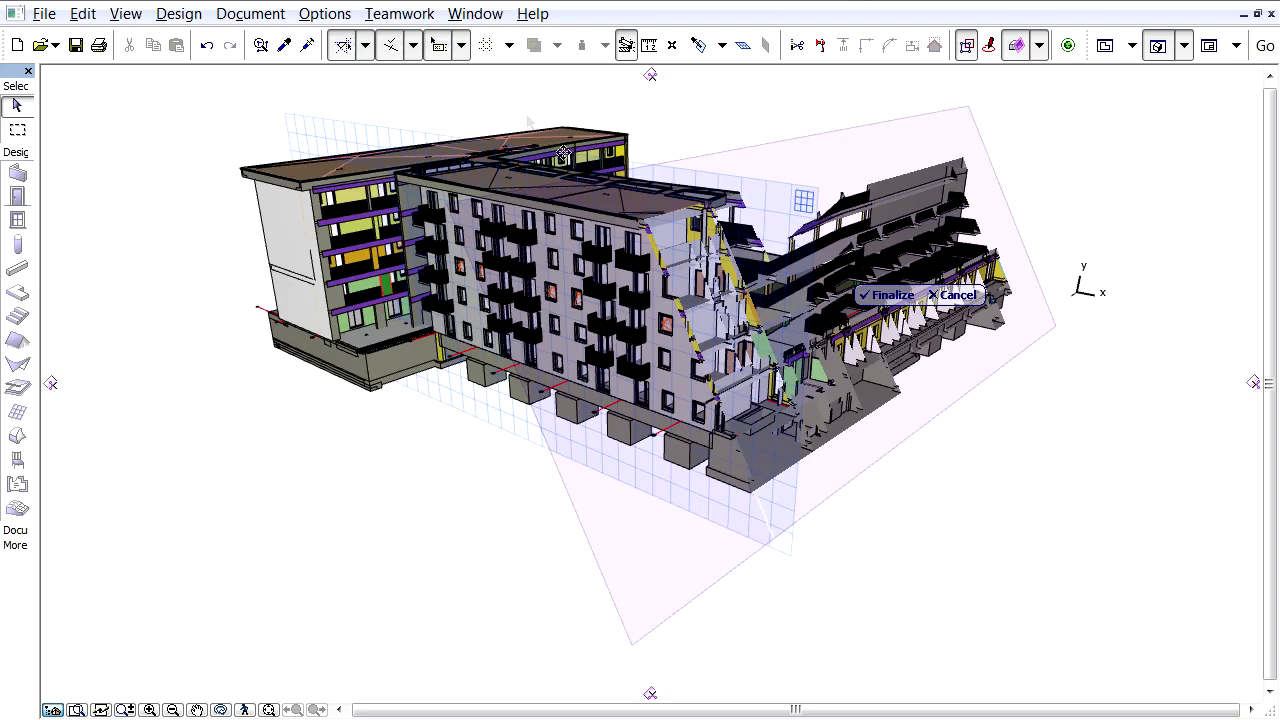
# - Make the editing plane horizontal and finalize the angled cut
pyautogui.rightClick(497, 650)
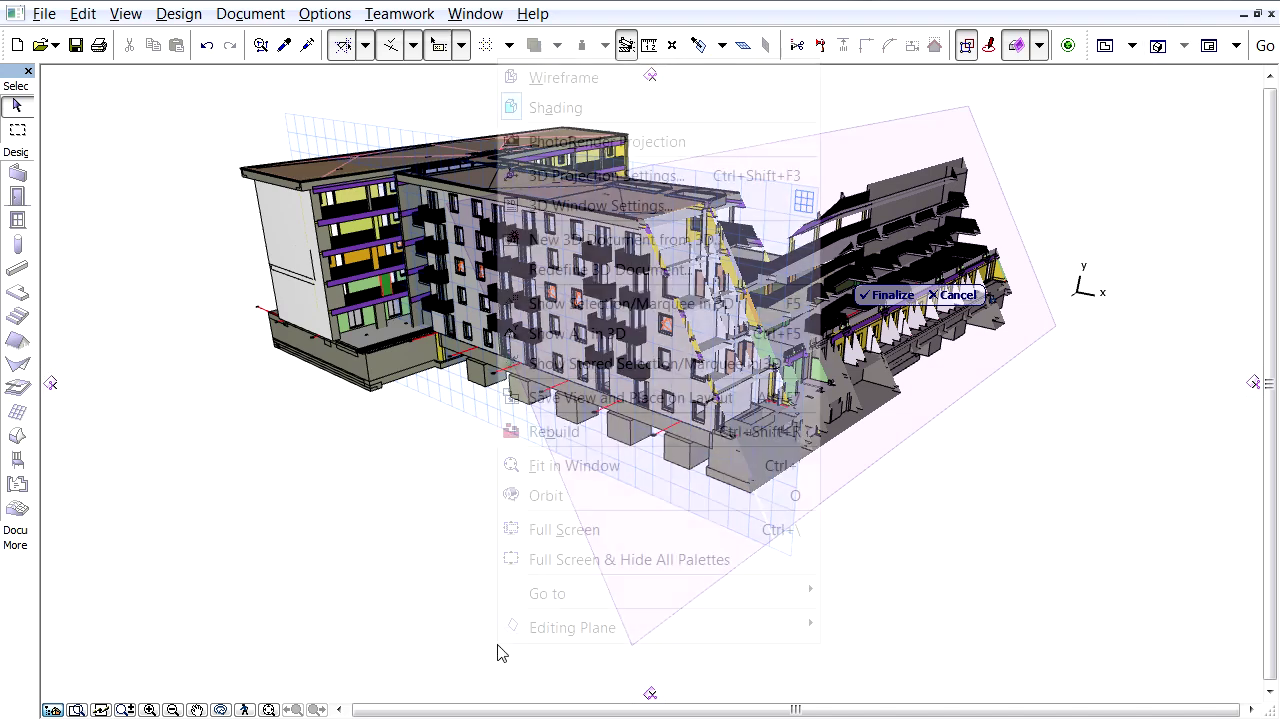
pyautogui.moveTo(616, 628)
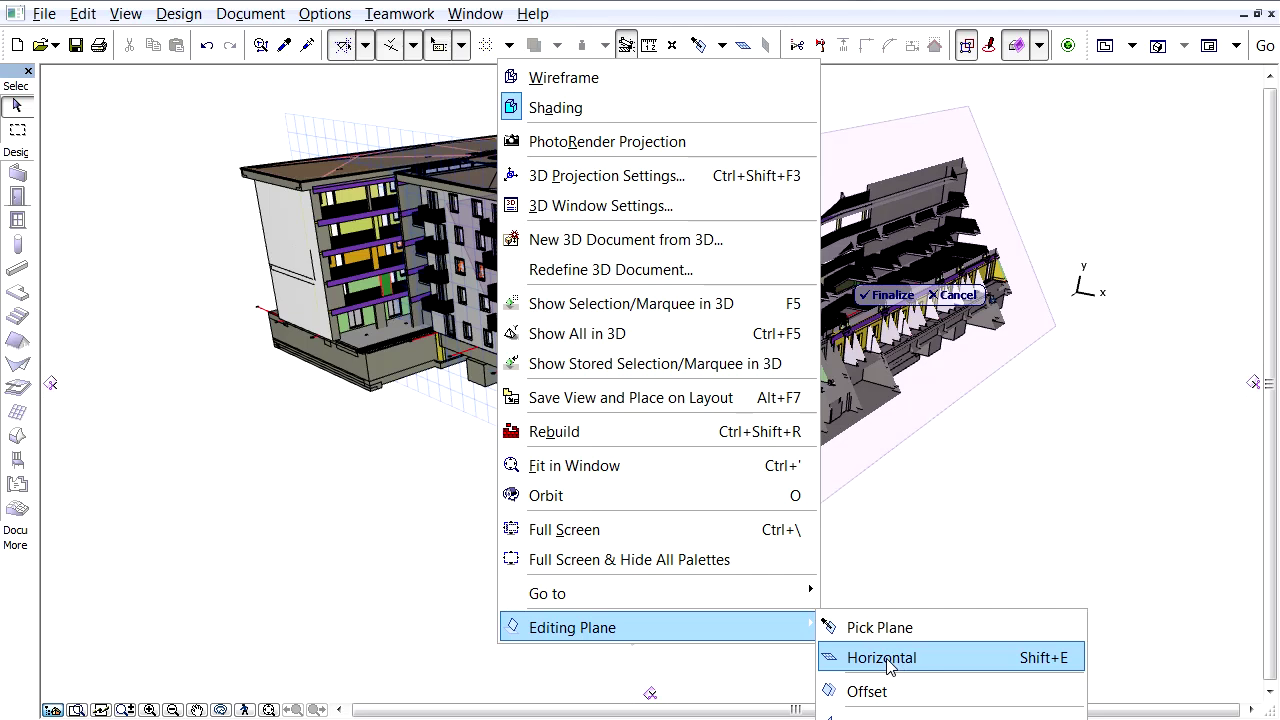
pyautogui.click(826, 625)
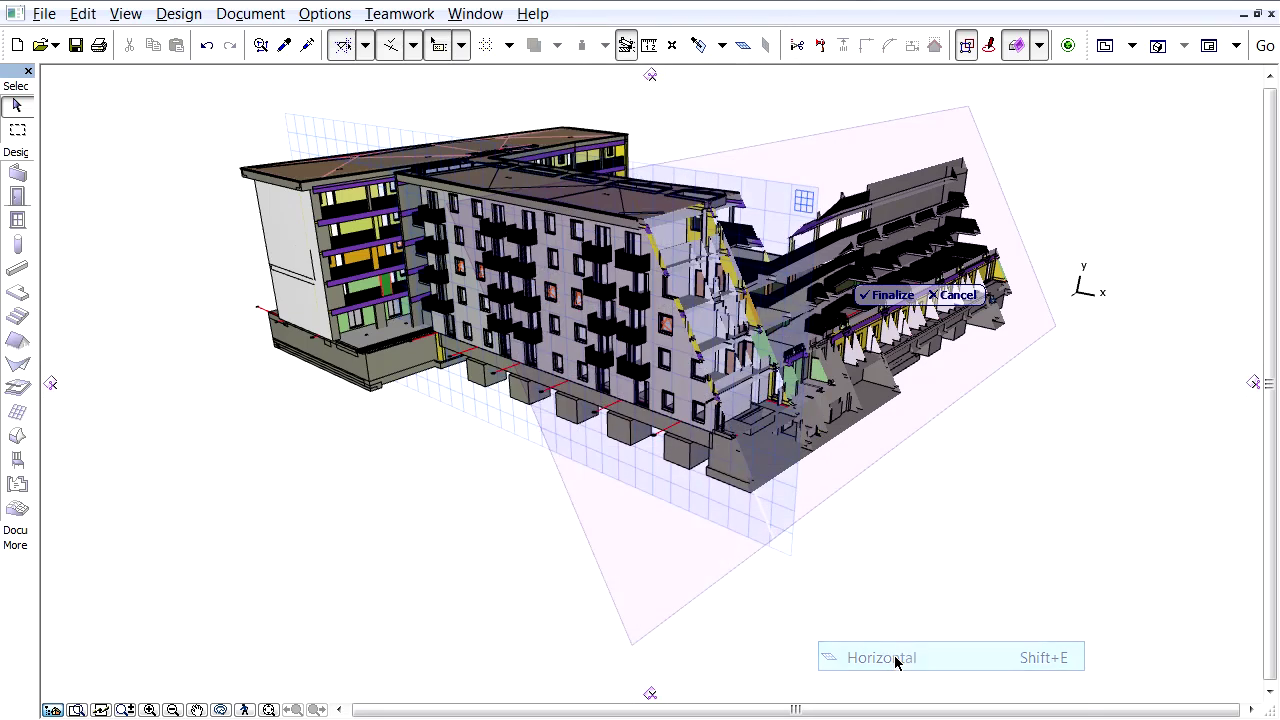
pyautogui.click(893, 294)
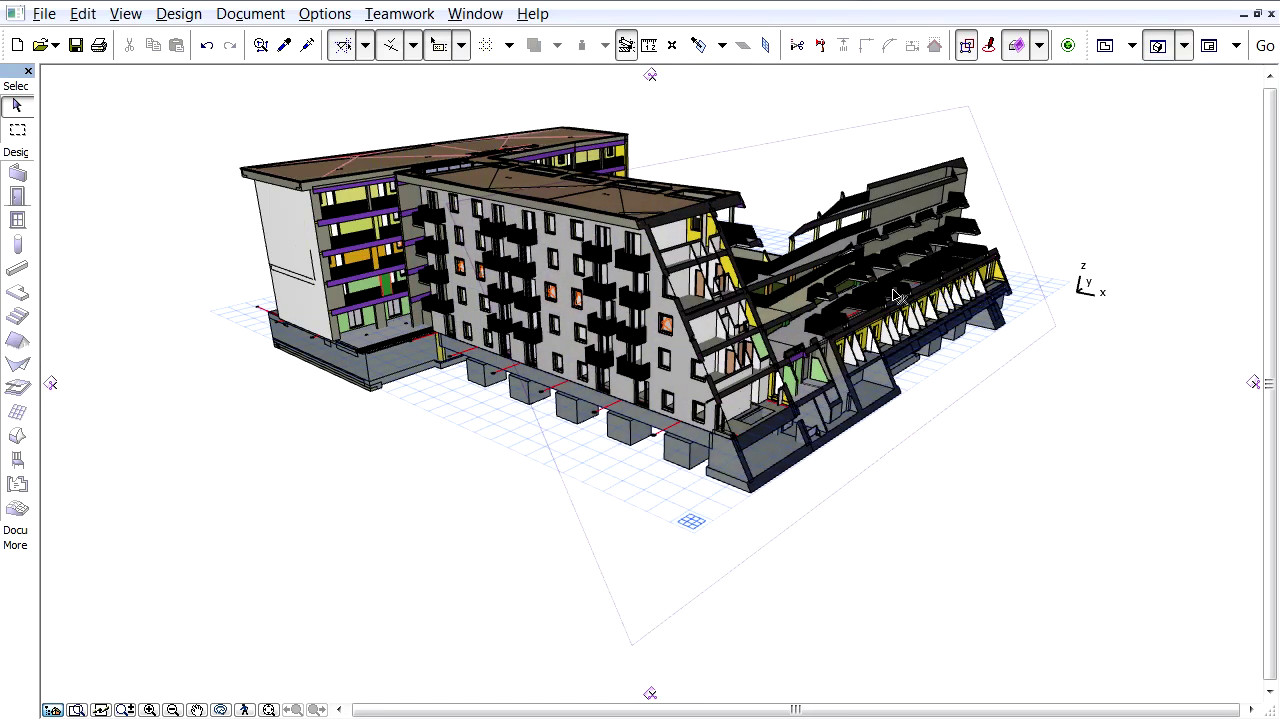
# - Rotate the cutting plane a further -90° about a centre on its bottom edge
pyautogui.rightClick(1048, 332)
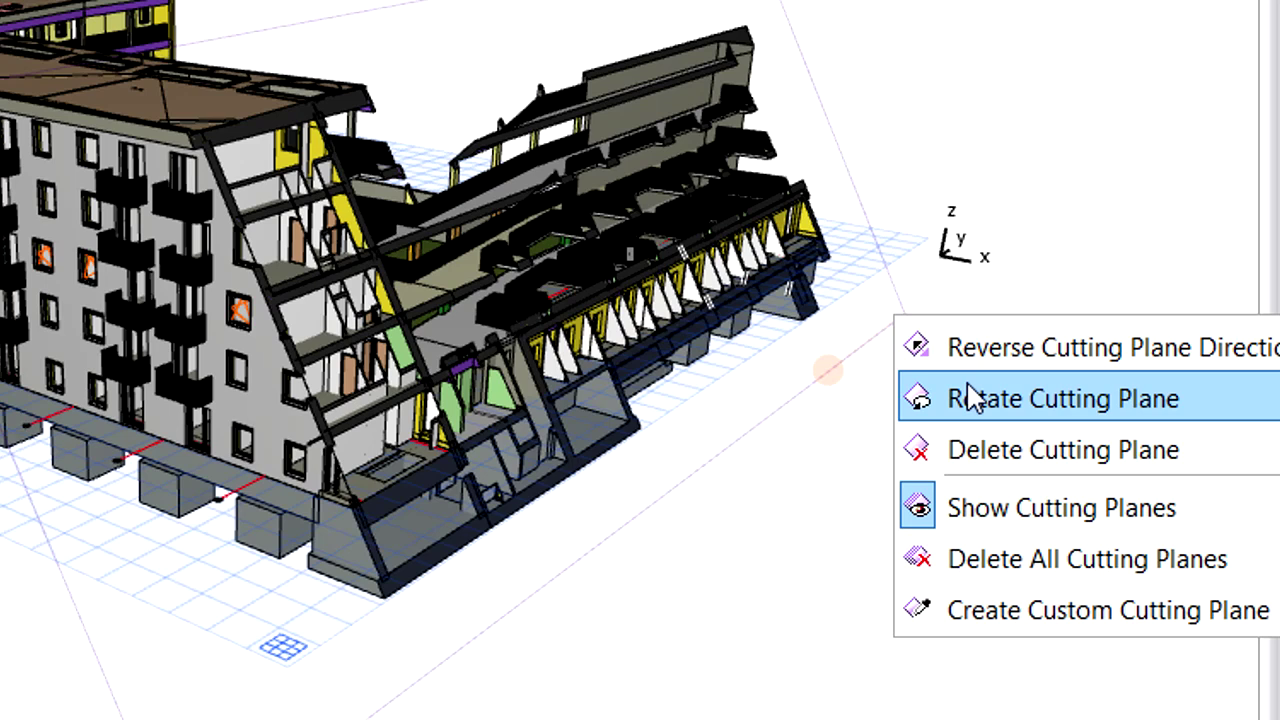
pyautogui.click(970, 397)
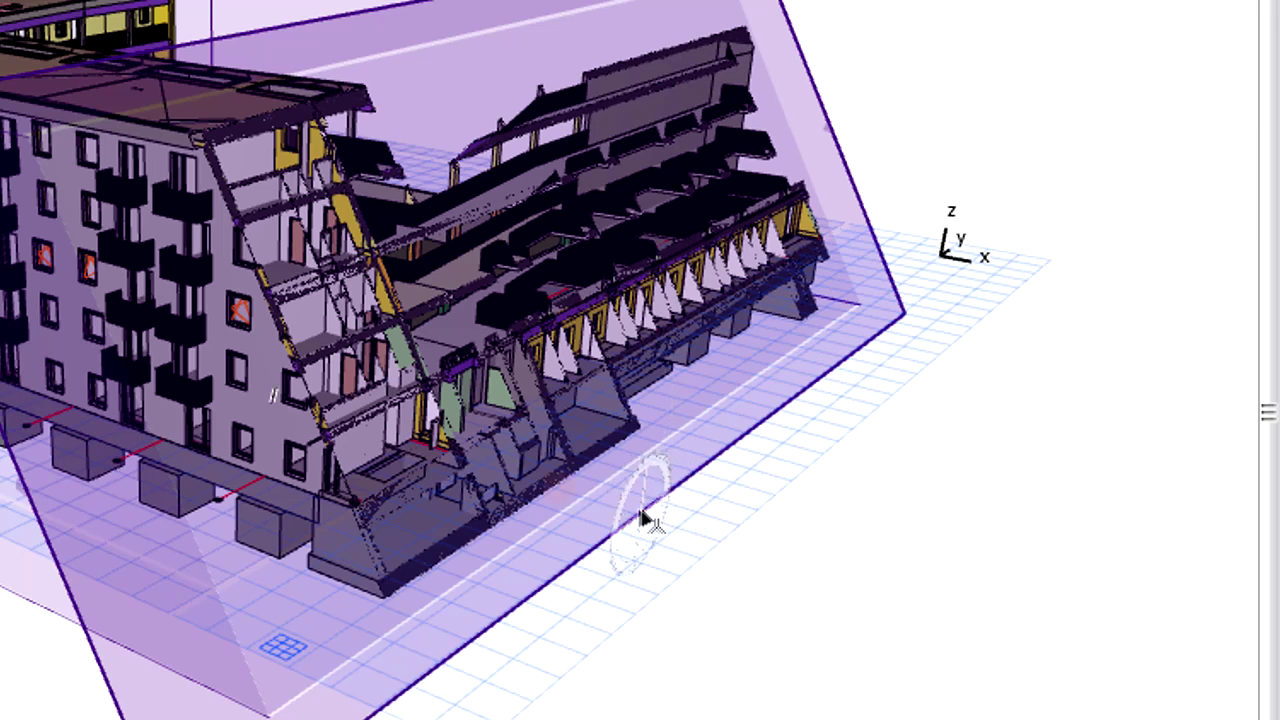
pyautogui.click(594, 545)
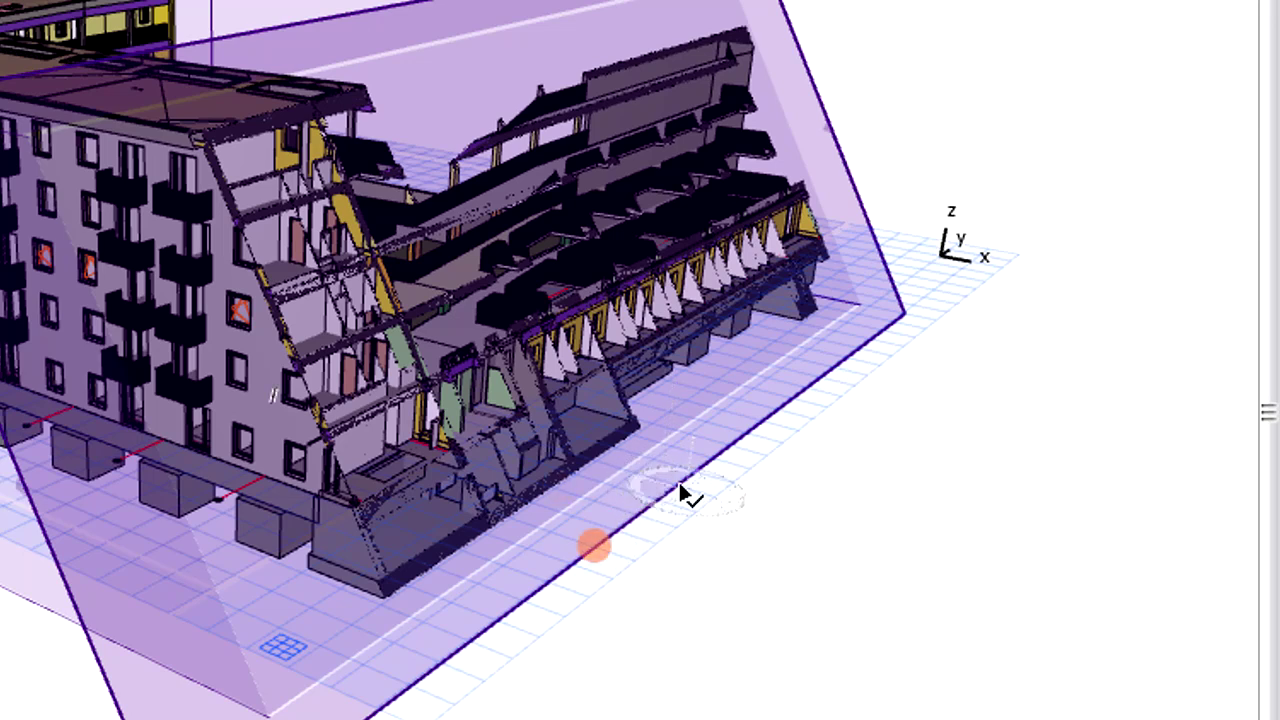
pyautogui.click(682, 491)
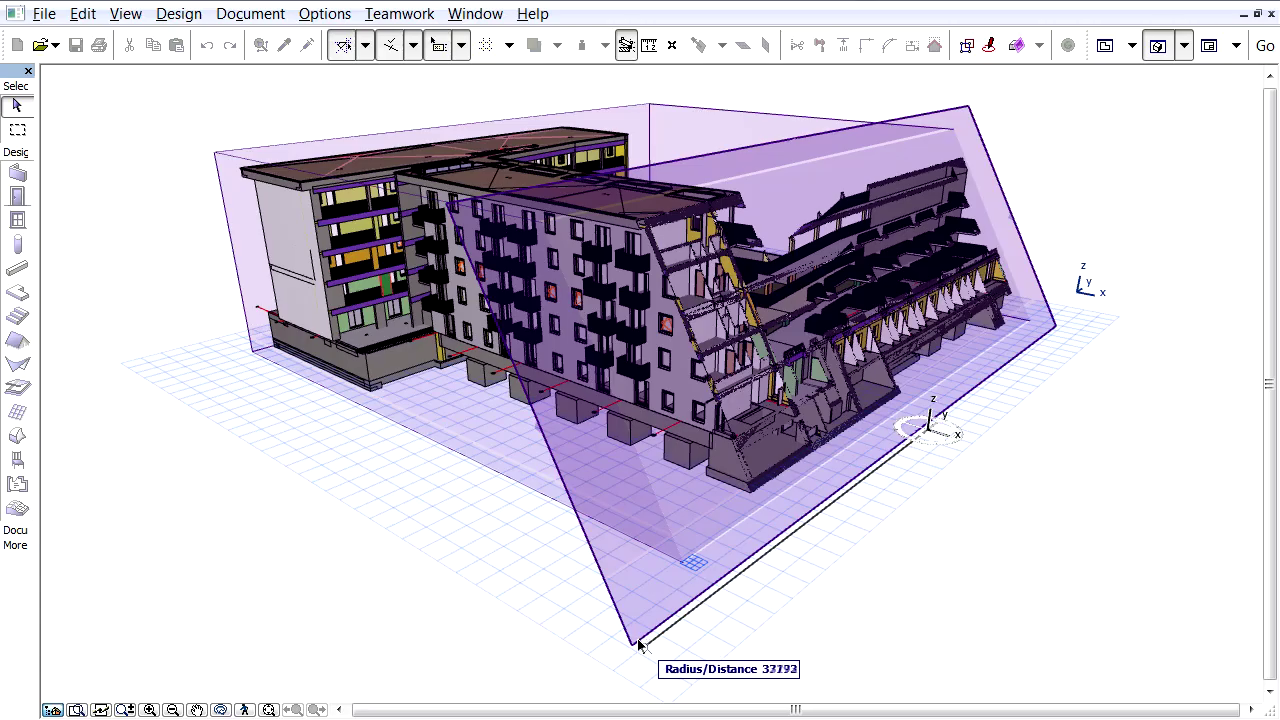
pyautogui.click(693, 604)
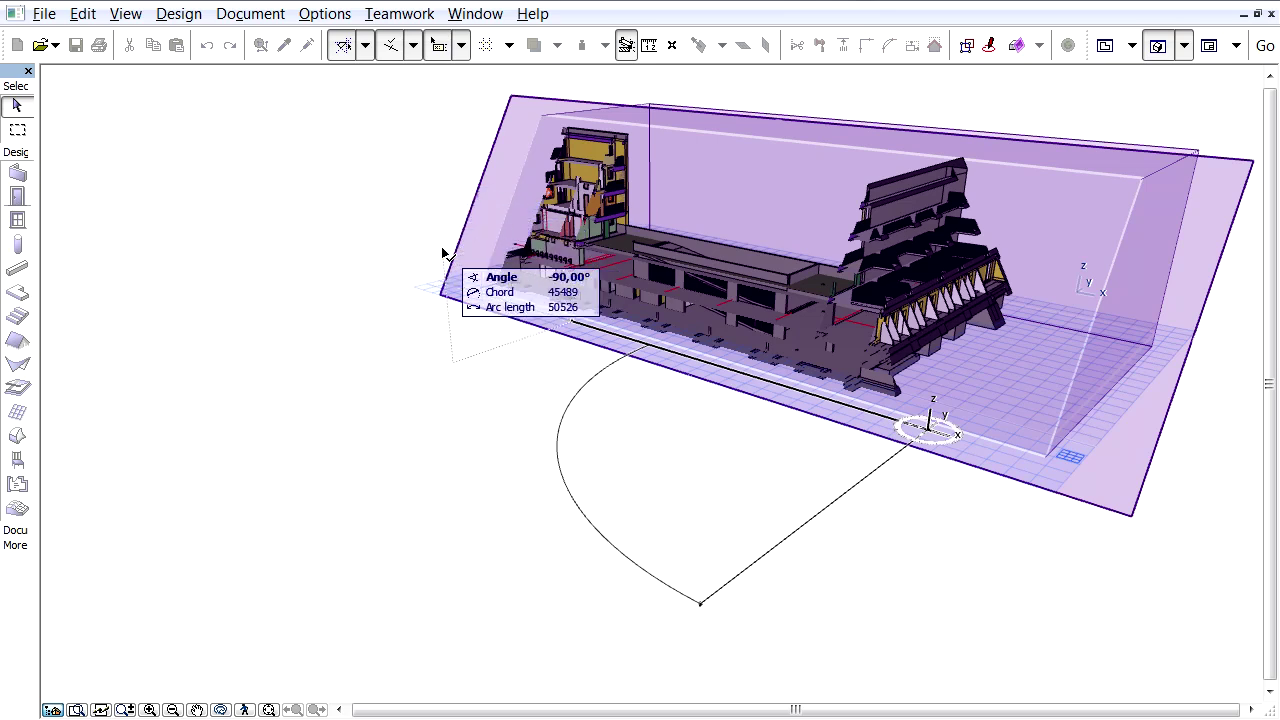
pyautogui.click(443, 253)
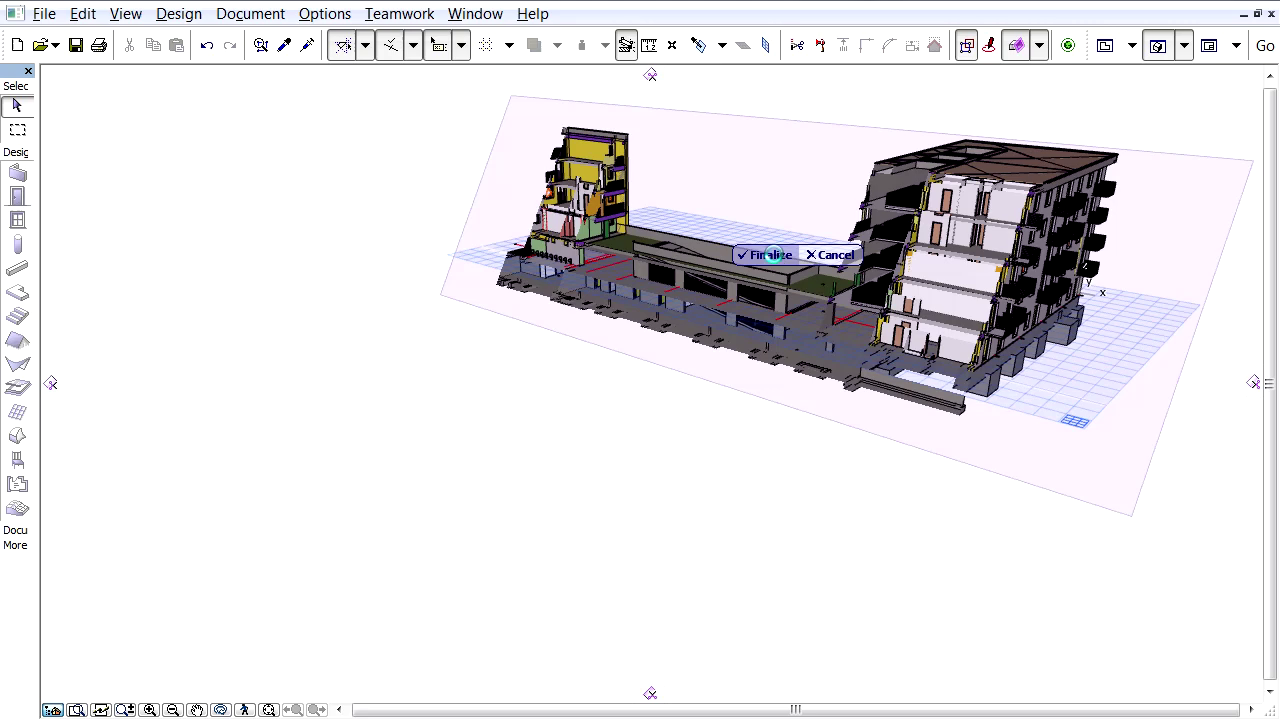